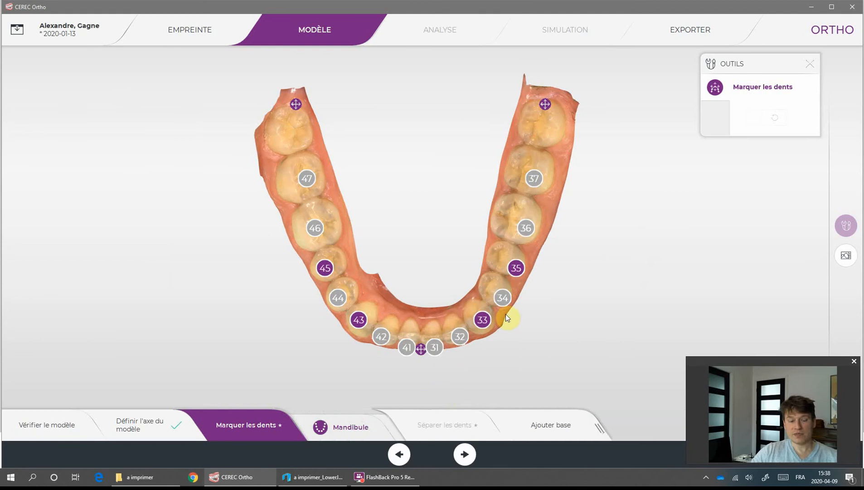
Open the model analysis PDF from the desktop and examine its tooth width, arch, occlusion, space and Bolton sections.
click(812, 7)
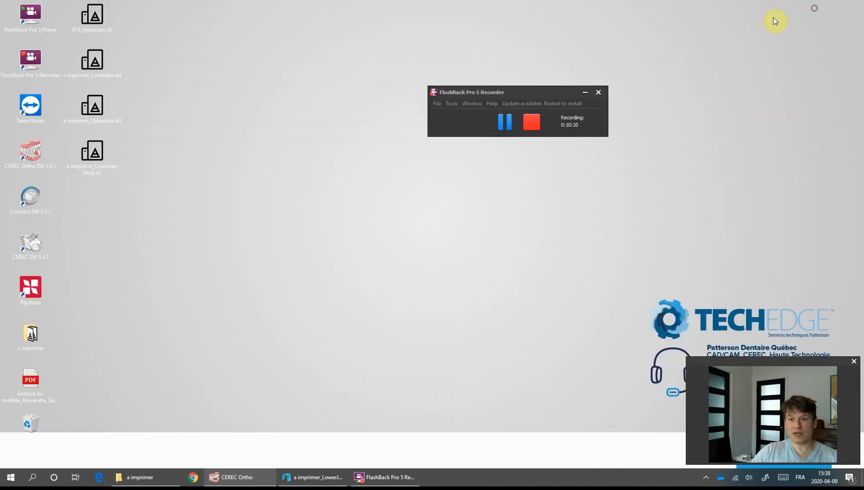
double_click(29, 383)
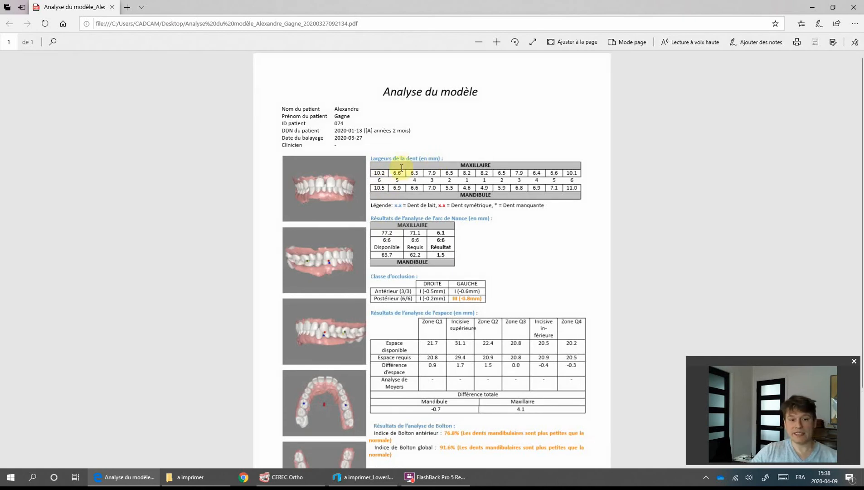
scroll(417, 169, down, 1)
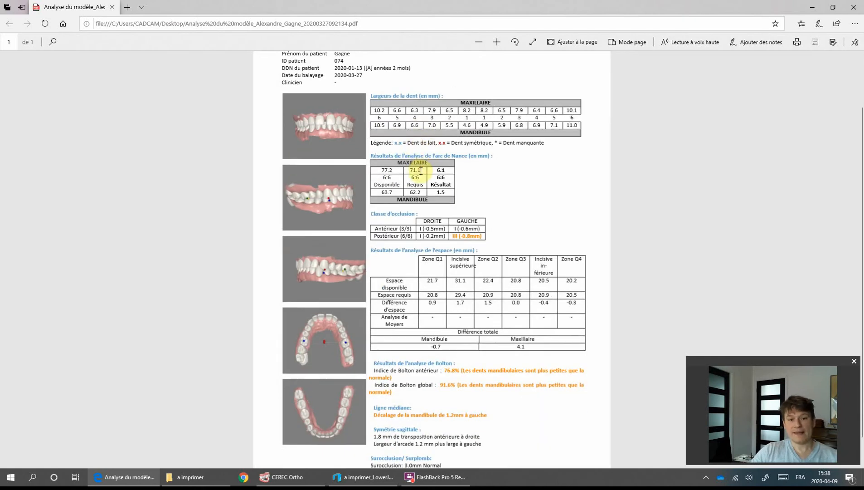
scroll(420, 171, down, 1)
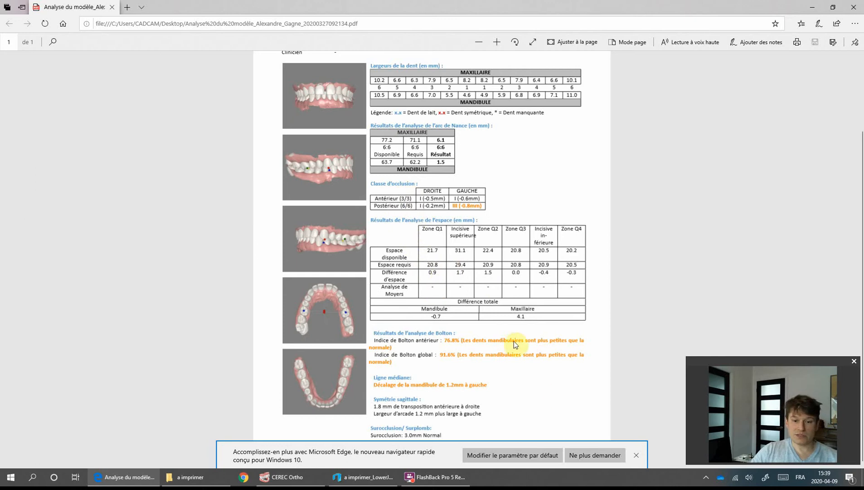
scroll(491, 289, up, 2)
scroll(492, 286, down, 2)
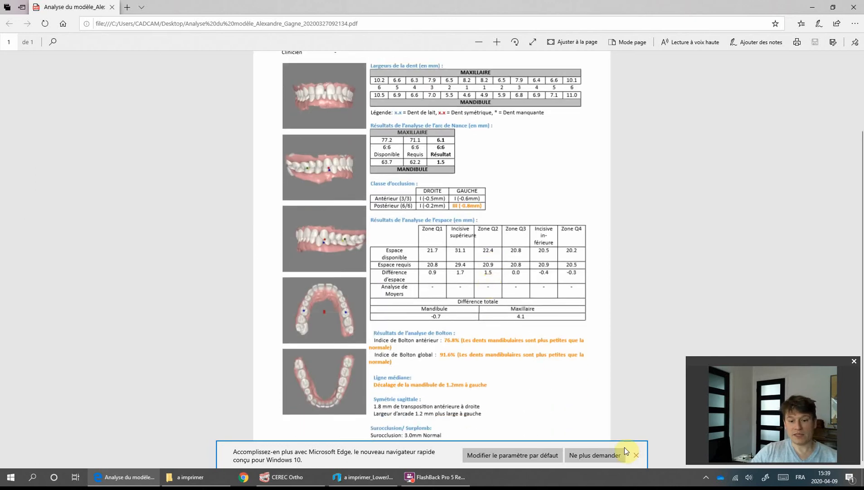
click(643, 456)
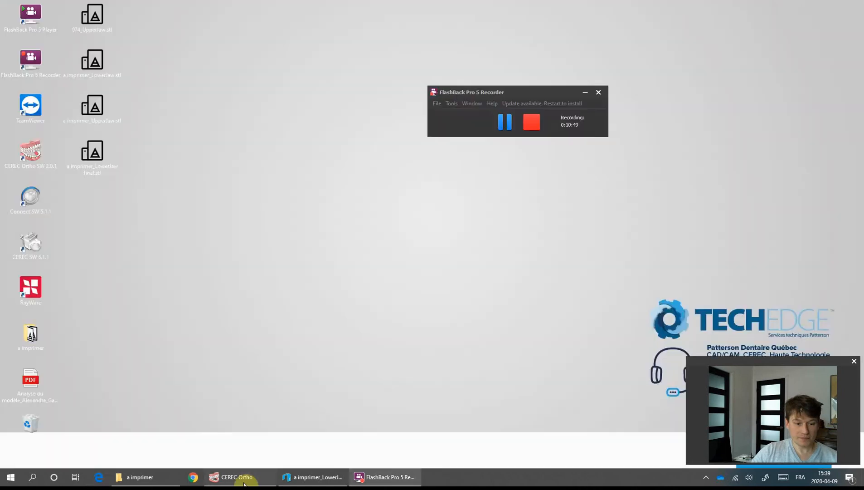
Switch back to CEREC Ortho and reposition the mandible's midline, 45, 35 and both arch-end markers onto the matching anatomy.
click(243, 478)
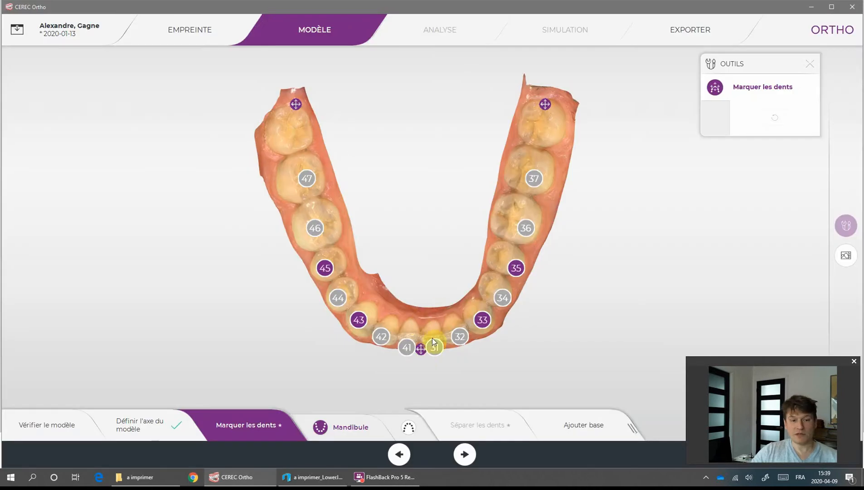
drag(425, 347, 419, 342)
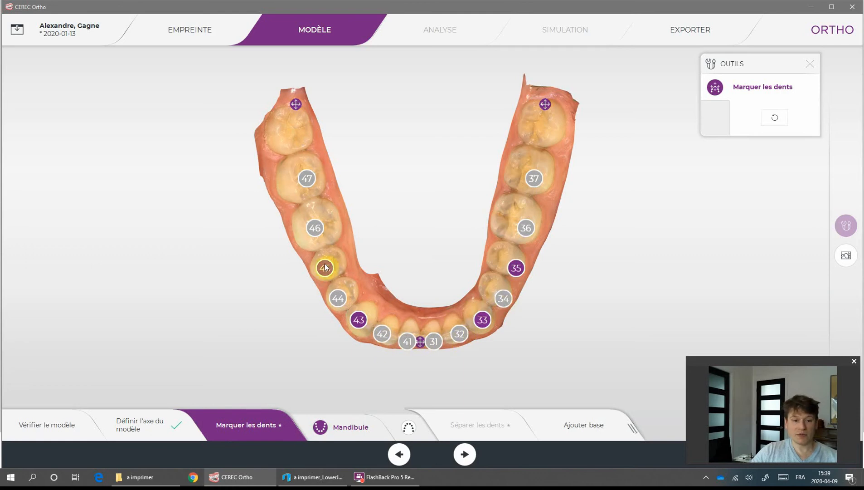
drag(325, 267, 328, 264)
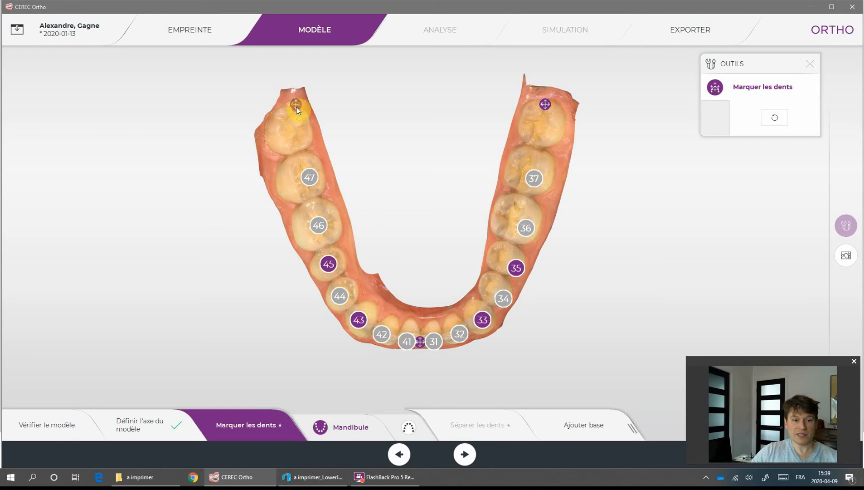
mouse_move(297, 107)
mouse_down()
mouse_move(283, 108)
mouse_move(288, 123)
mouse_up()
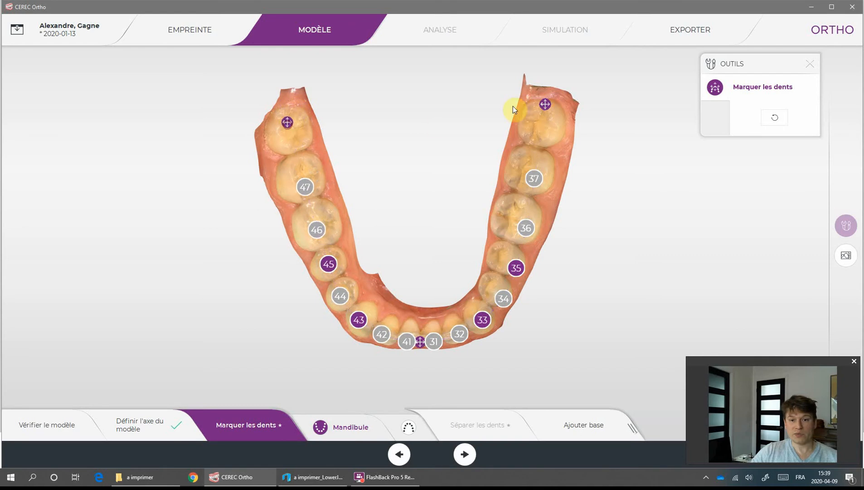
drag(550, 106, 551, 111)
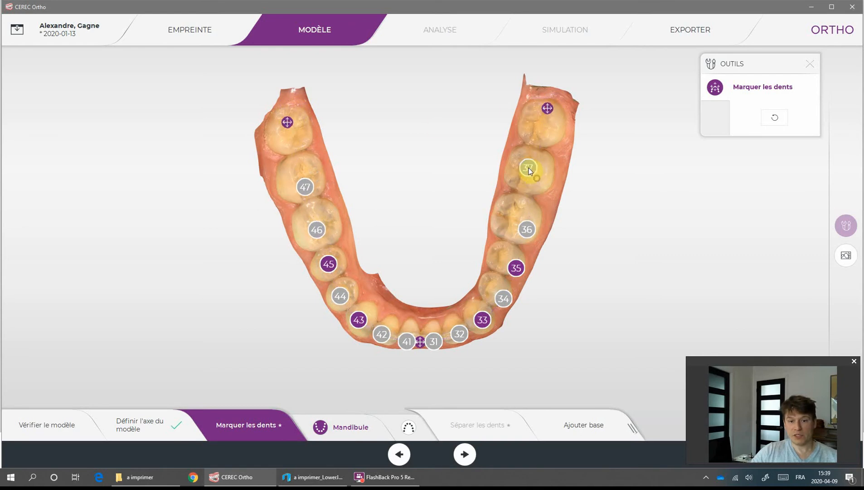
drag(511, 273, 504, 257)
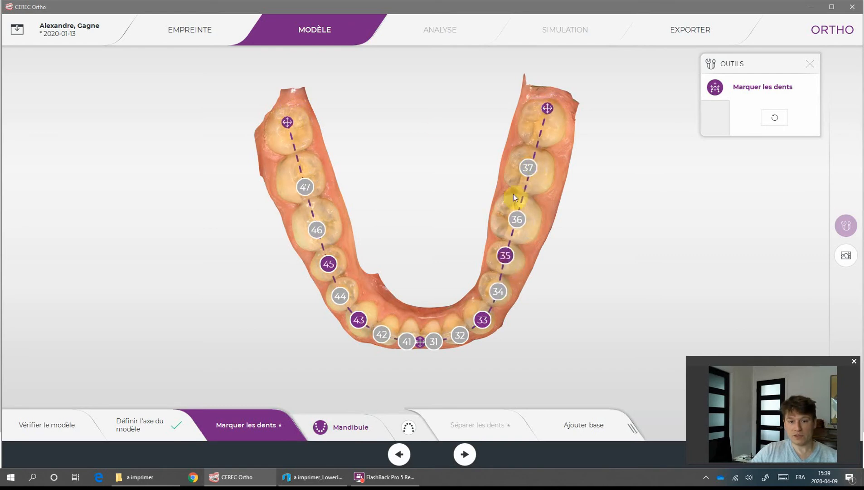
Mark the two rearmost mandibular molars as 38 and 48, and adjust the 48 marker on its tooth.
click(536, 125)
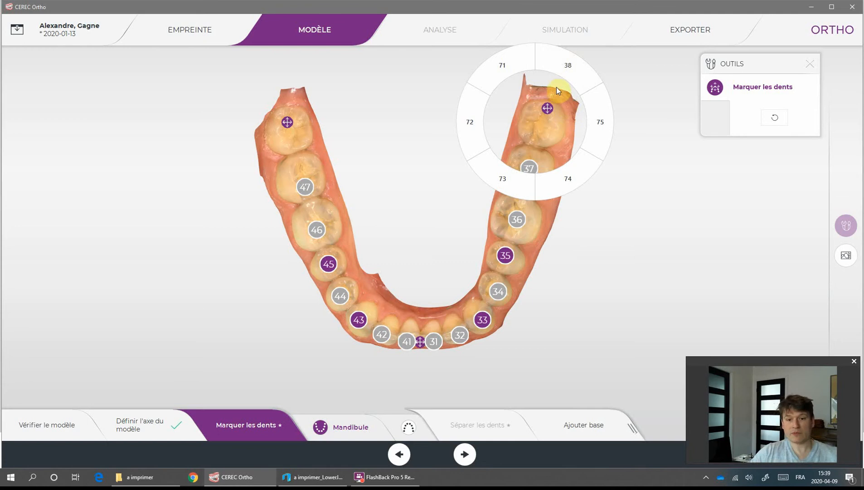
click(567, 69)
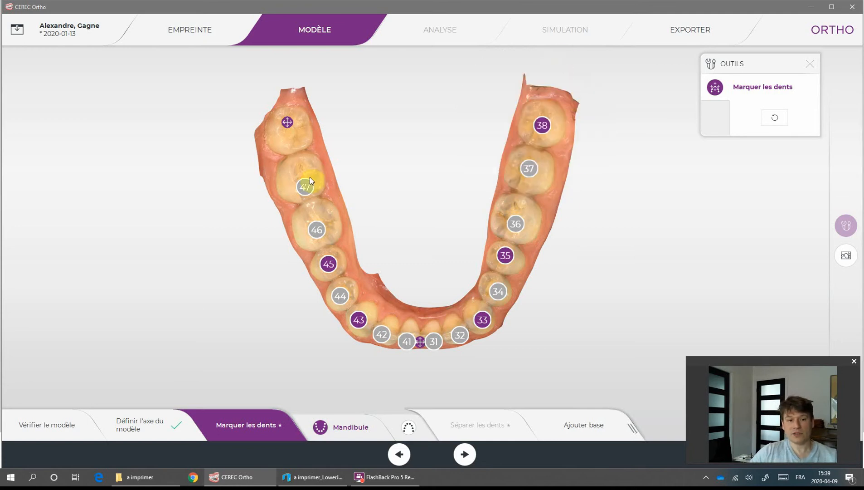
click(306, 140)
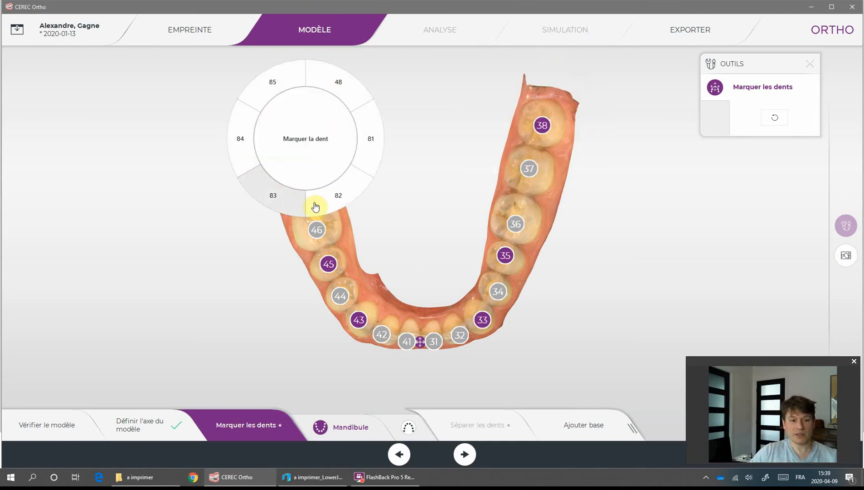
click(349, 91)
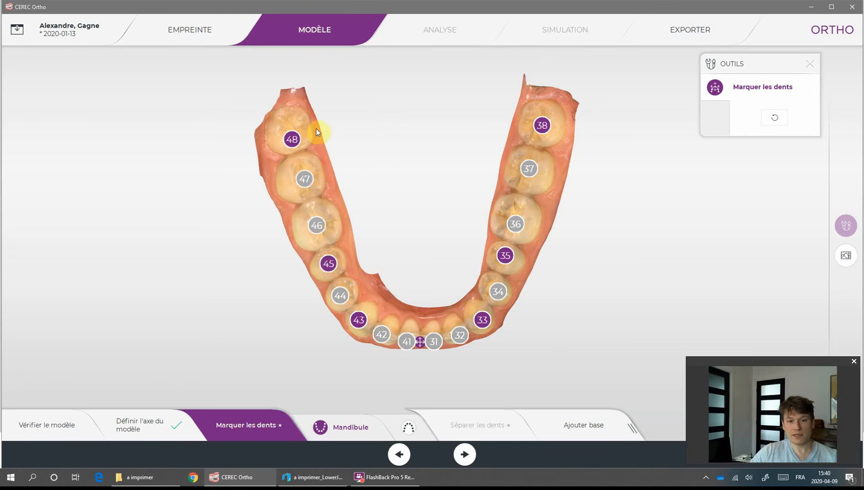
drag(289, 141, 287, 139)
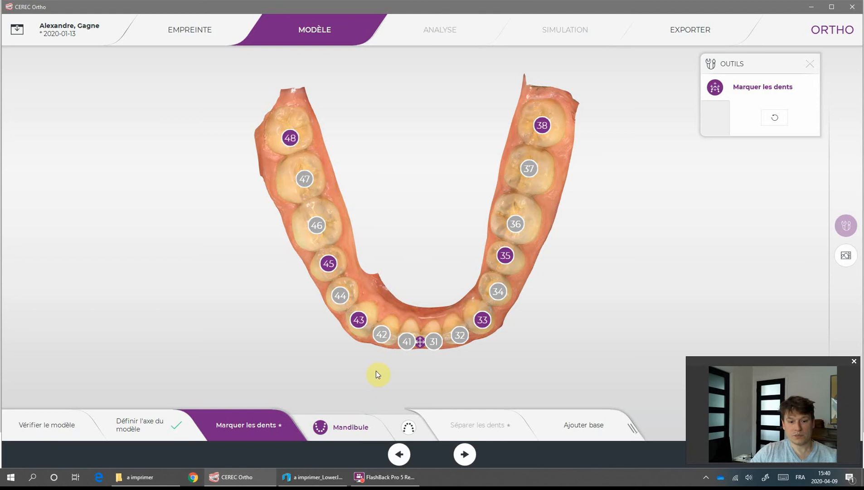
Switch to marking the maxilla and align its midline, 13, 15, 25 and 23 markers with the corresponding anatomy.
click(407, 427)
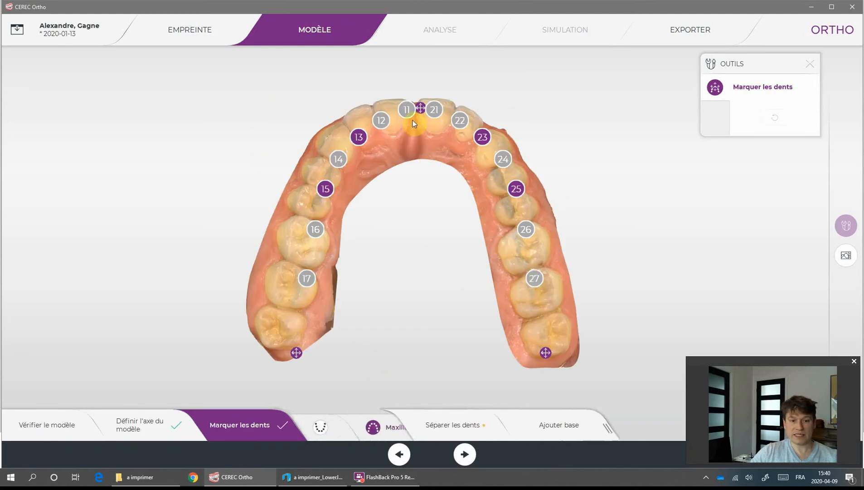
drag(421, 110, 417, 104)
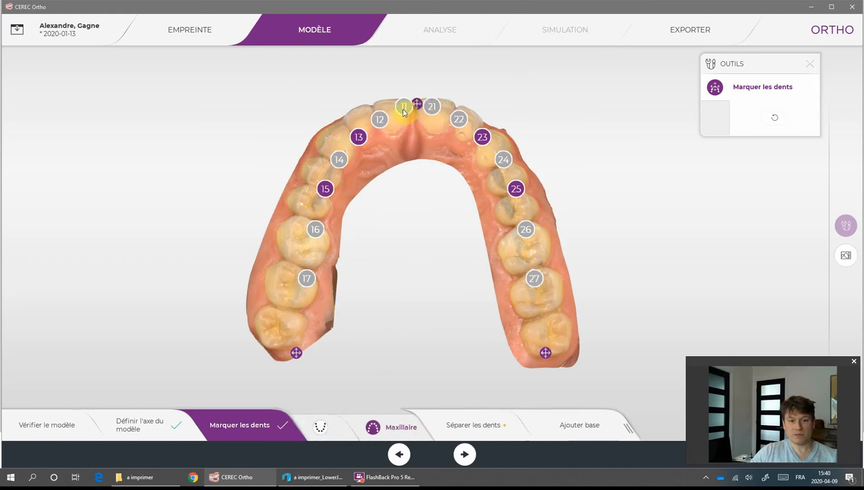
drag(359, 137, 337, 135)
drag(328, 192, 308, 199)
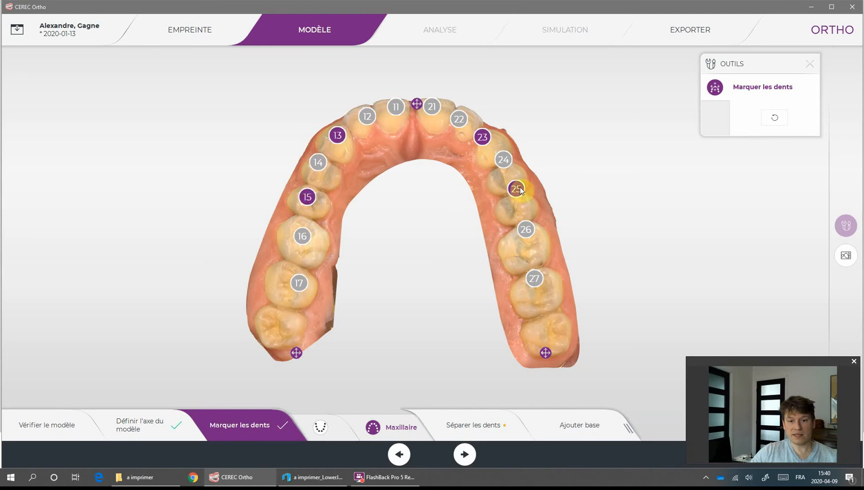
drag(517, 189, 523, 206)
drag(483, 137, 495, 142)
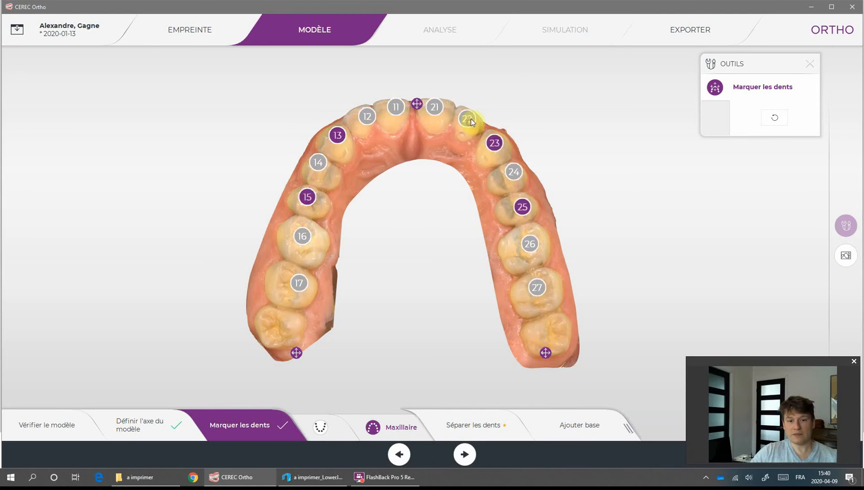
Mark the two rearmost maxillary molars as 28 and 18.
click(557, 337)
click(601, 285)
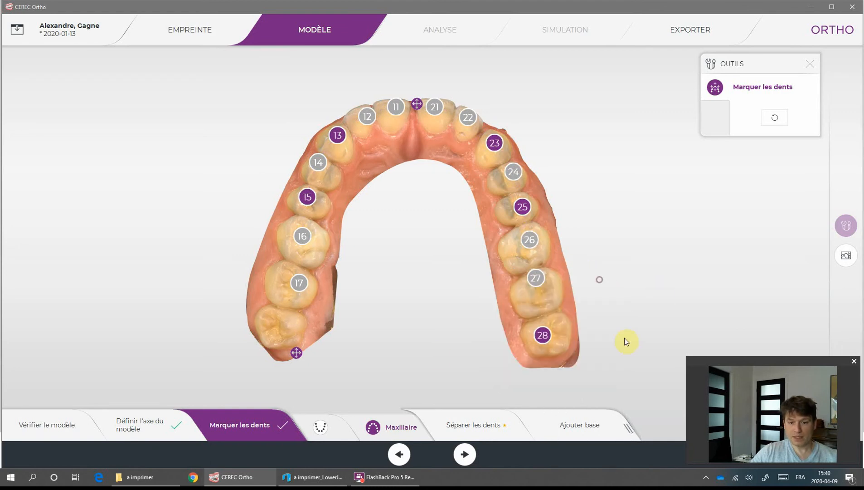
click(285, 331)
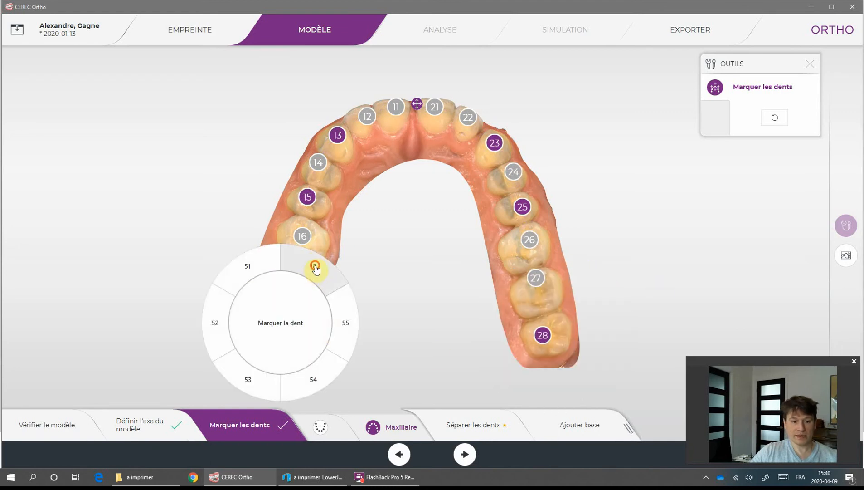
click(316, 264)
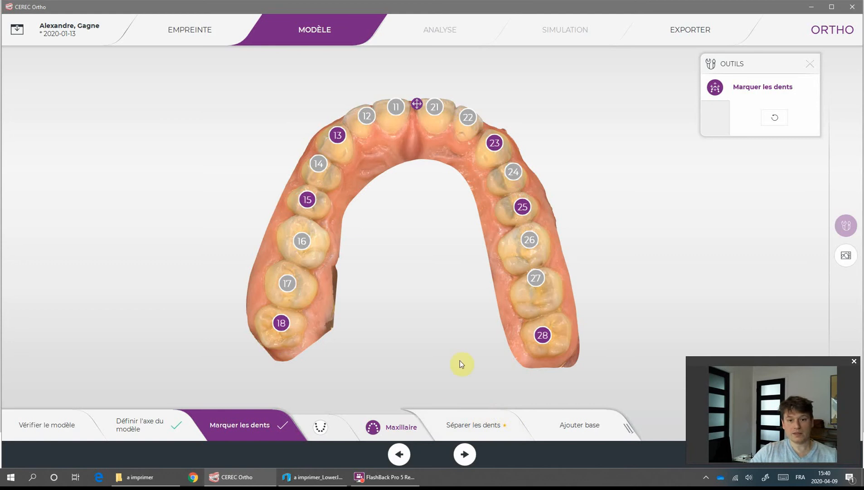
Go on to tooth separation and inspect the segmented mandibular teeth from several angles.
click(453, 424)
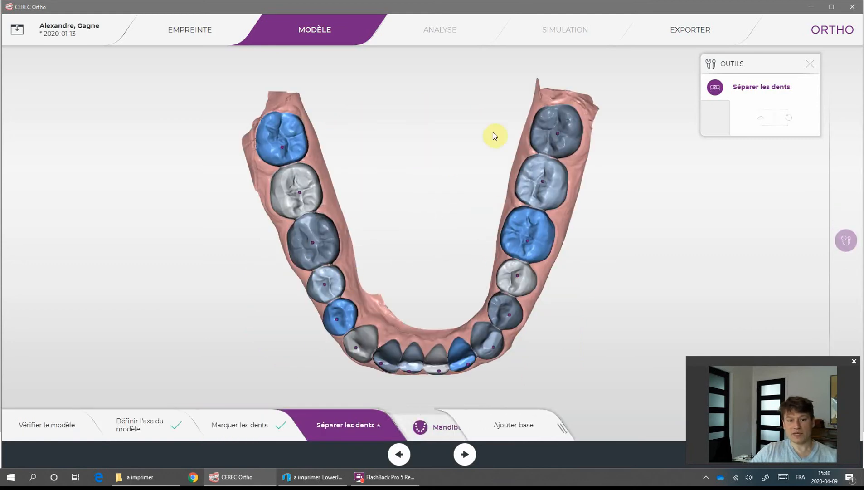
drag(590, 343, 448, 318)
drag(519, 255, 550, 174)
drag(499, 284, 516, 323)
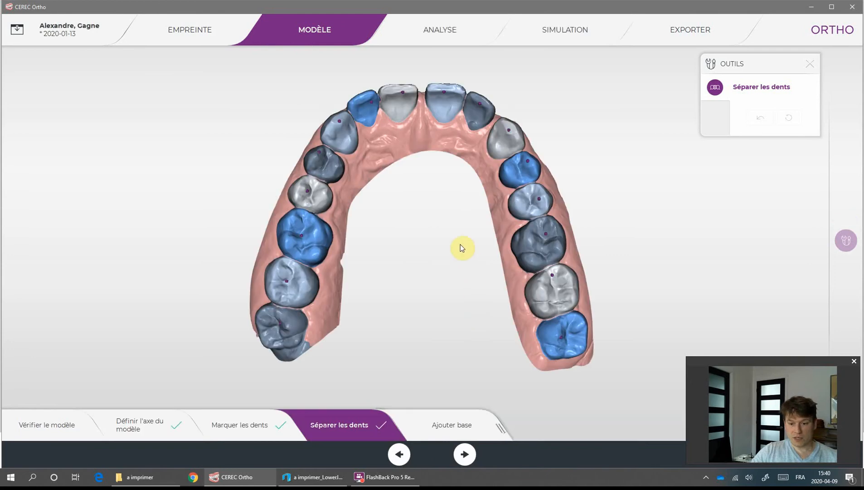
Correct the separation outline of maxillary molar 18 so it follows the tooth and excludes the gum behind it.
drag(438, 244, 389, 307)
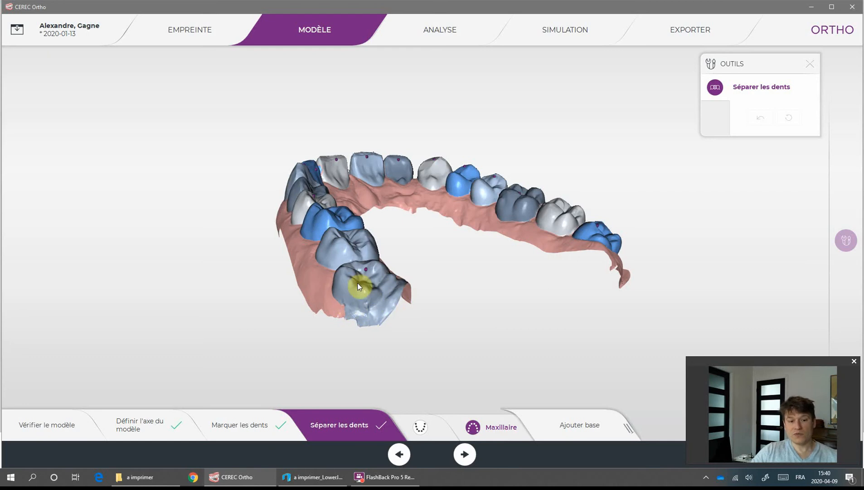
drag(358, 282, 355, 349)
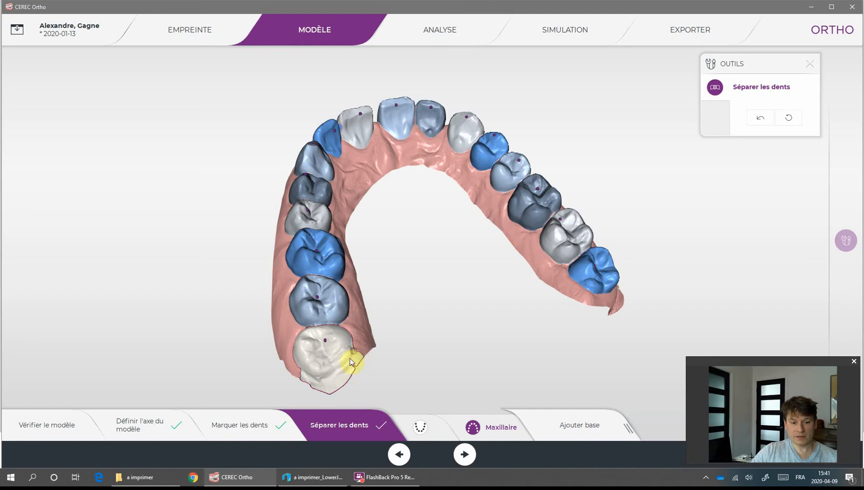
drag(356, 350, 347, 363)
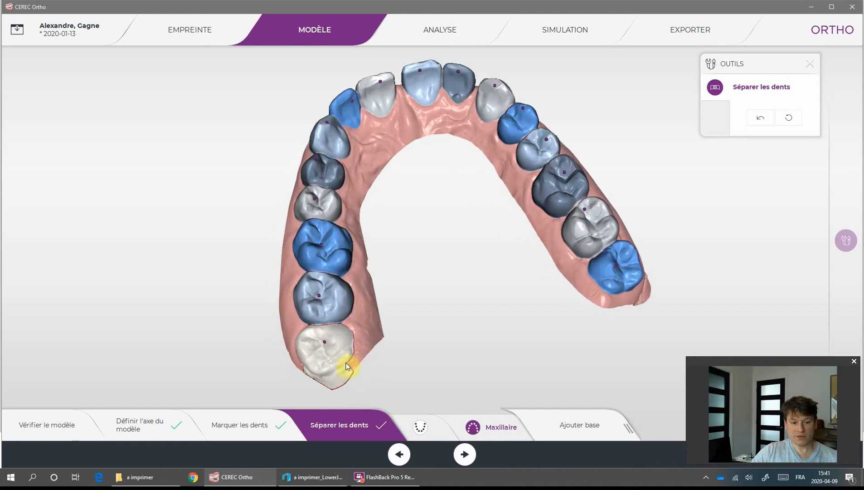
right_drag(372, 357, 411, 331)
mouse_move(294, 354)
mouse_down()
mouse_move(320, 334)
mouse_move(360, 354)
mouse_move(389, 339)
mouse_move(385, 346)
mouse_up()
right_drag(392, 350, 378, 354)
right_drag(426, 313, 379, 336)
drag(414, 293, 398, 343)
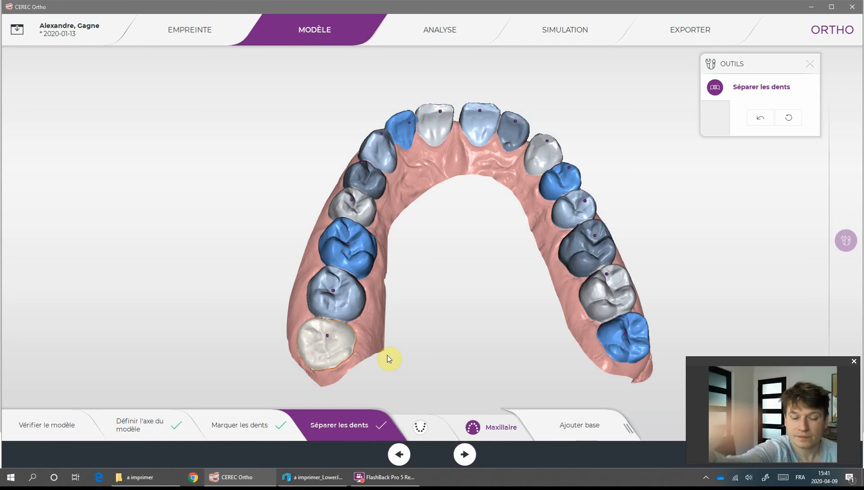
drag(654, 141, 640, 167)
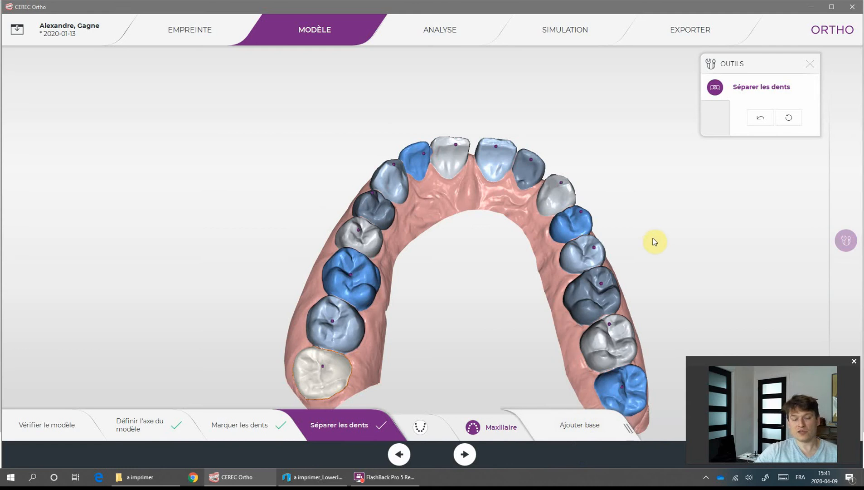
drag(654, 241, 598, 188)
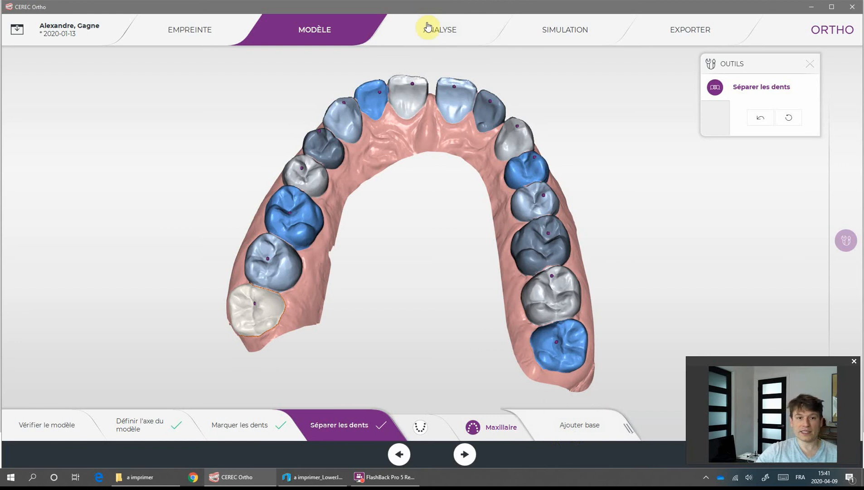
Pass through the base step without applying a base and advance to length measurement in the analysis phase.
click(583, 434)
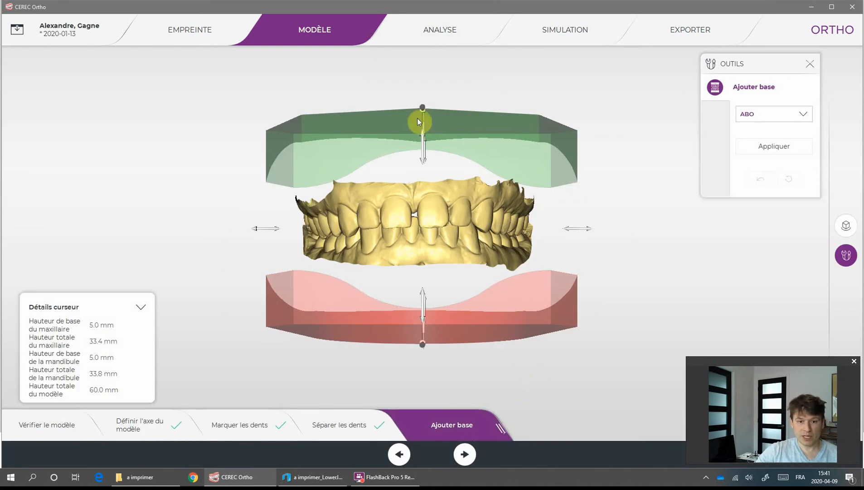
click(466, 454)
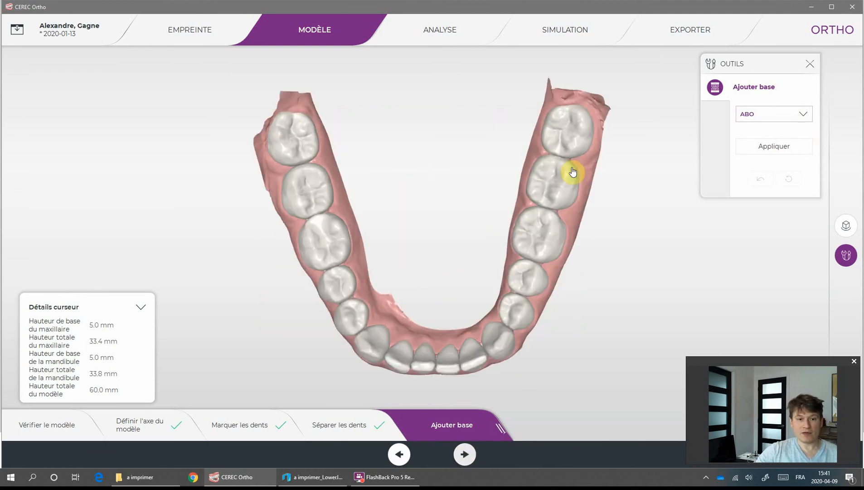
middle_drag(487, 218, 464, 204)
drag(465, 237, 463, 216)
right_drag(463, 216, 396, 170)
drag(567, 214, 638, 236)
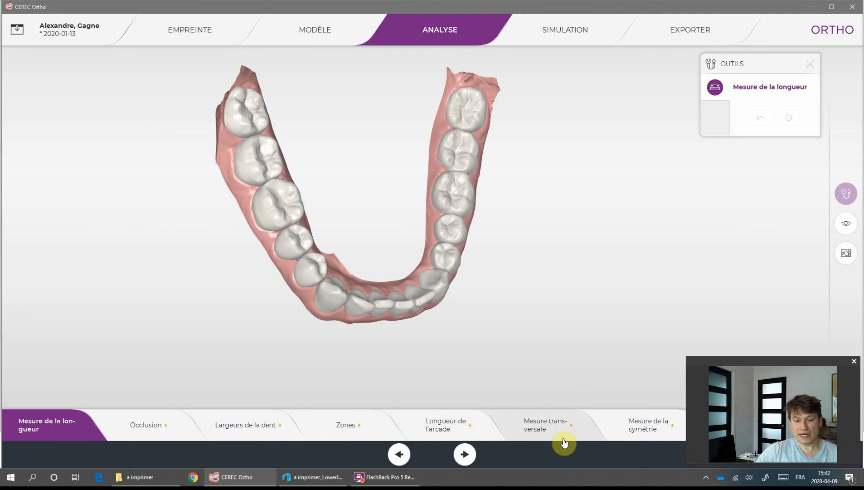
Open the occlusion analysis and inspect the measurement points for the right and left occlusal classes.
drag(778, 361, 770, 222)
click(150, 425)
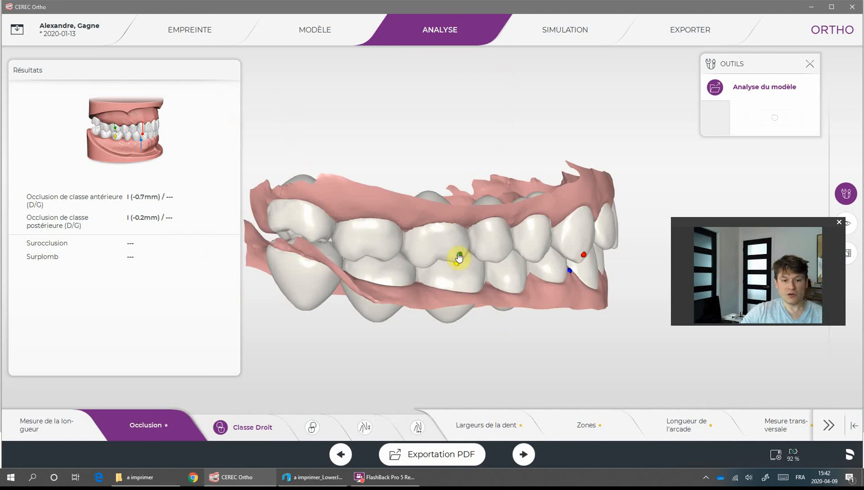
drag(593, 270, 614, 292)
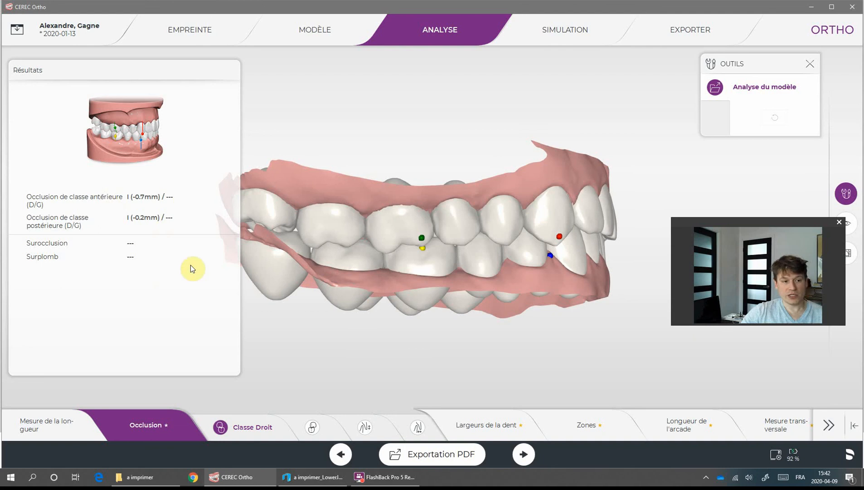
click(313, 428)
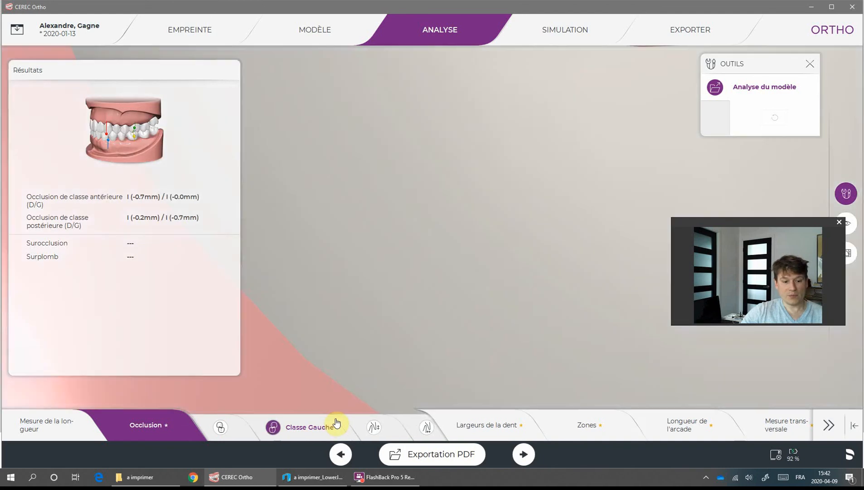
In the overbite measurement, isolate the maxilla, reposition the red reference point on the upper incisor edge, and inspect both jaws together.
click(374, 428)
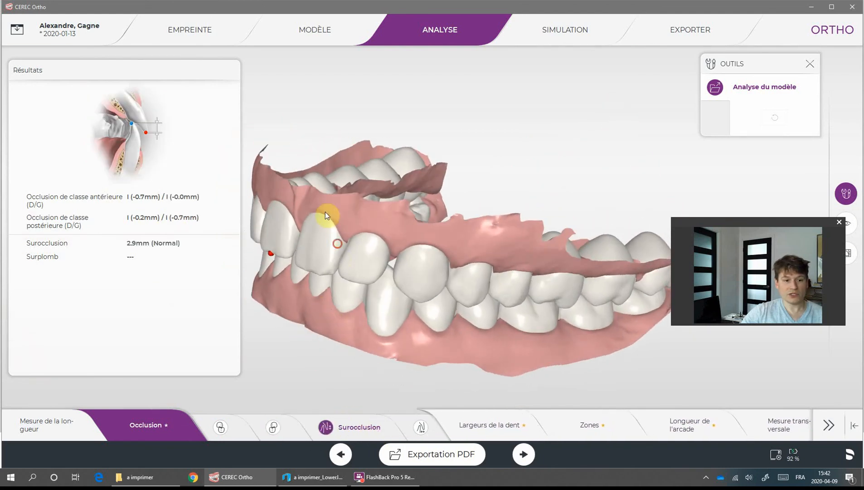
drag(325, 212, 554, 203)
click(855, 227)
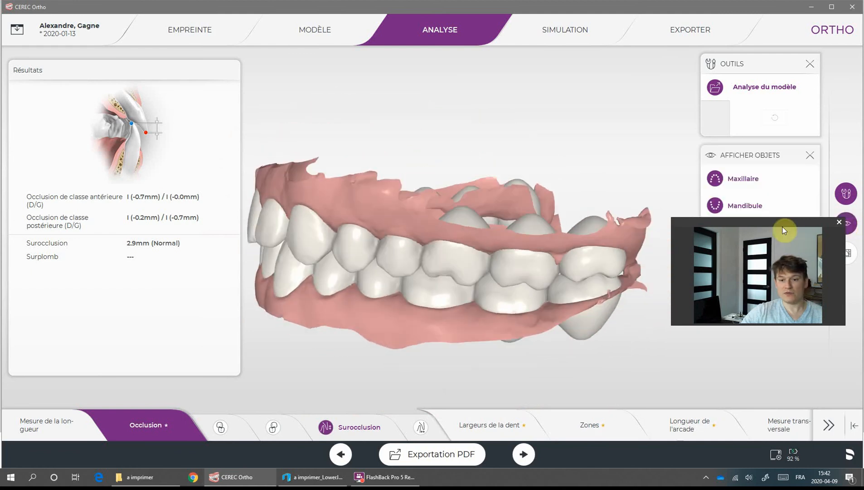
drag(780, 225, 806, 283)
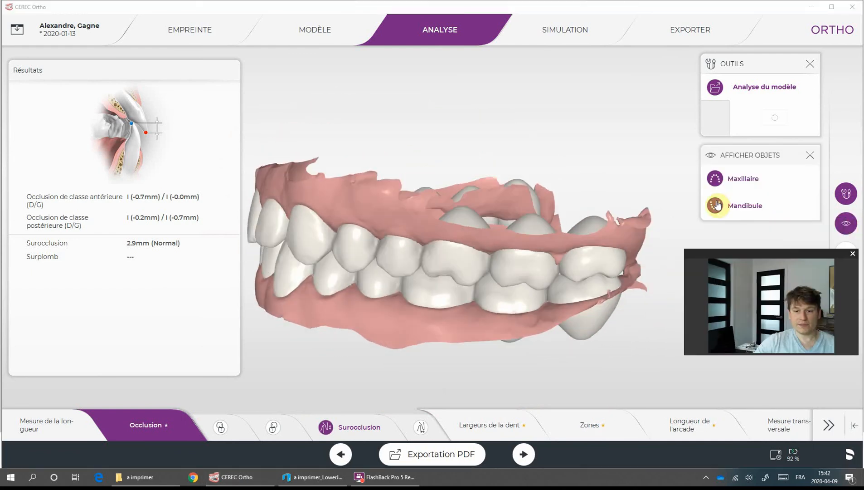
click(715, 178)
click(715, 205)
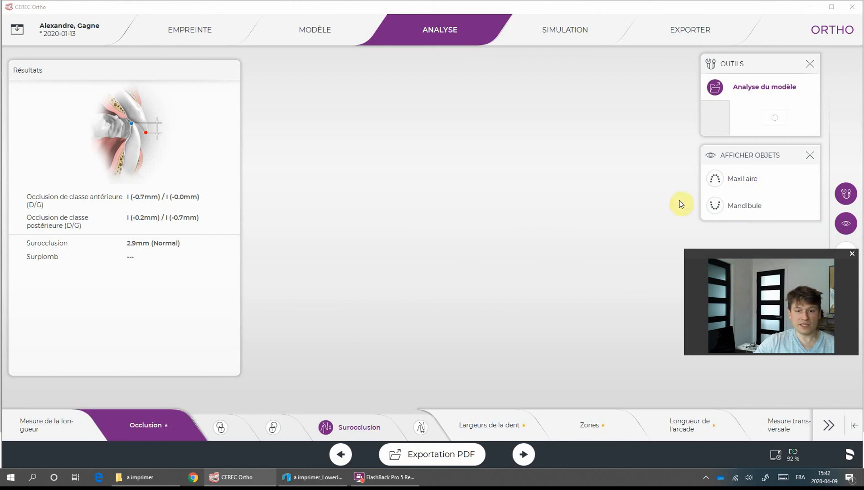
click(715, 179)
drag(429, 222, 298, 257)
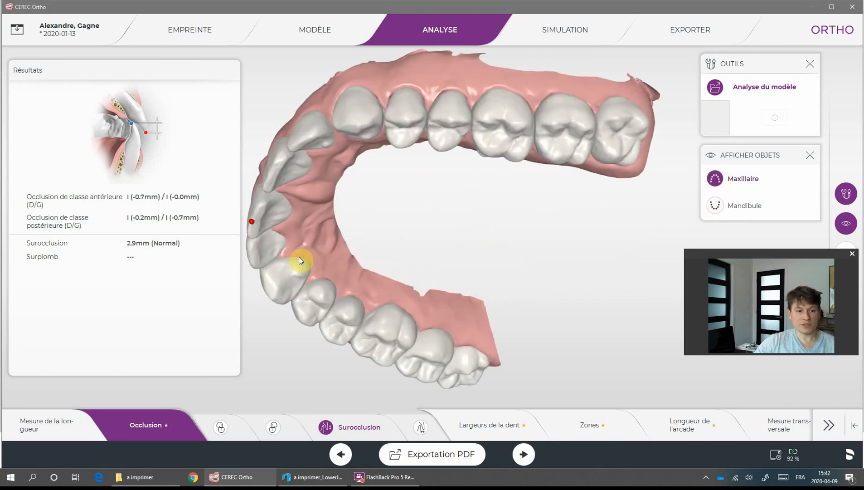
click(253, 226)
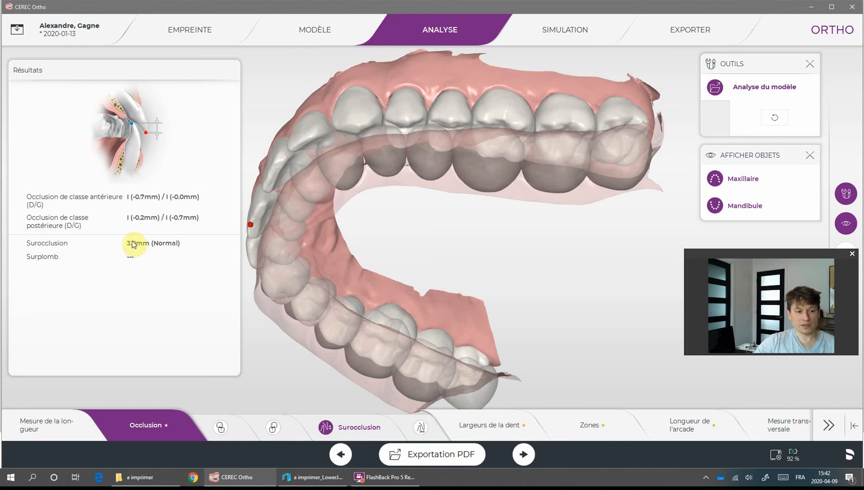
drag(399, 208, 377, 377)
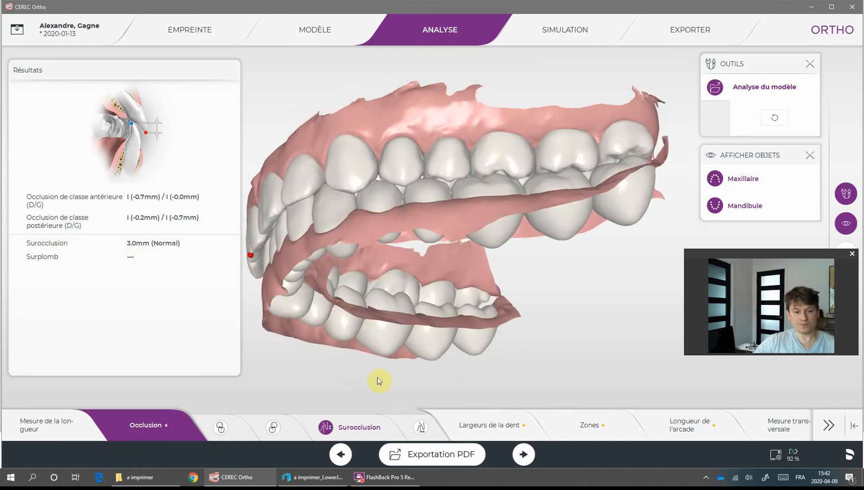
Go on to the overjet measurement and inspect its reference points on the upper and lower incisors from the side.
click(422, 429)
drag(468, 333, 274, 210)
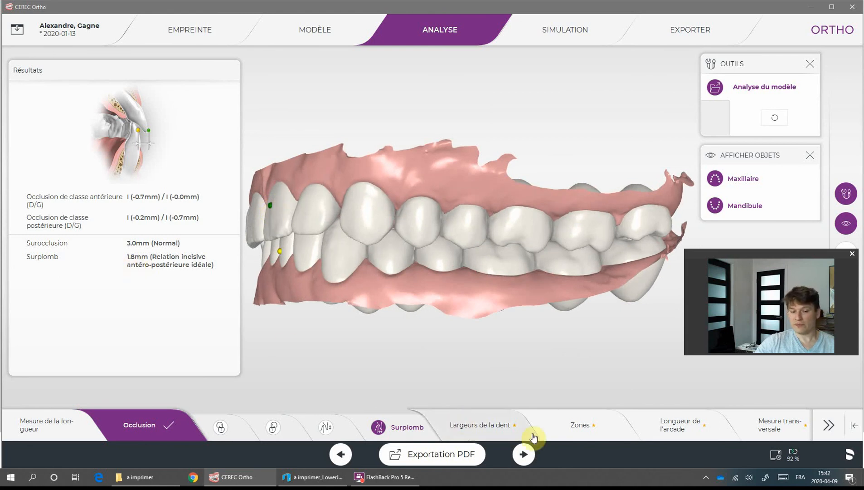
click(601, 430)
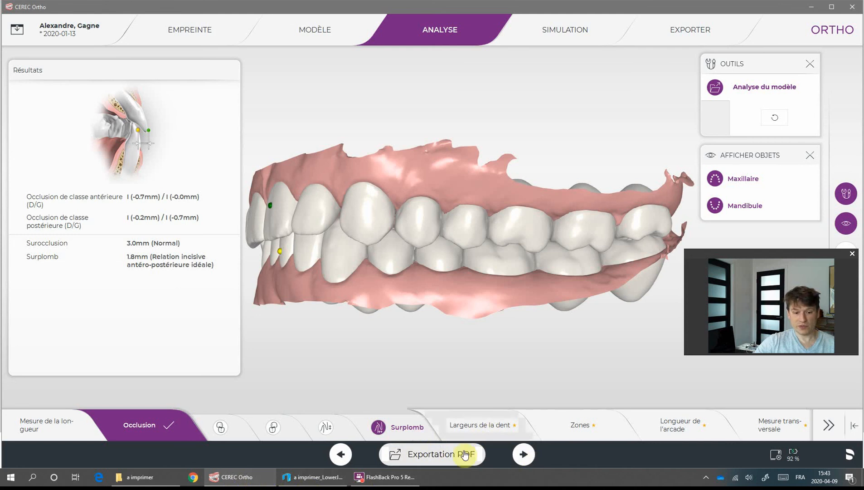
In the mandibular tooth widths, adjust the endpoints of the left first molar to about 10.9 mm and the right to about 10.3 mm.
click(483, 428)
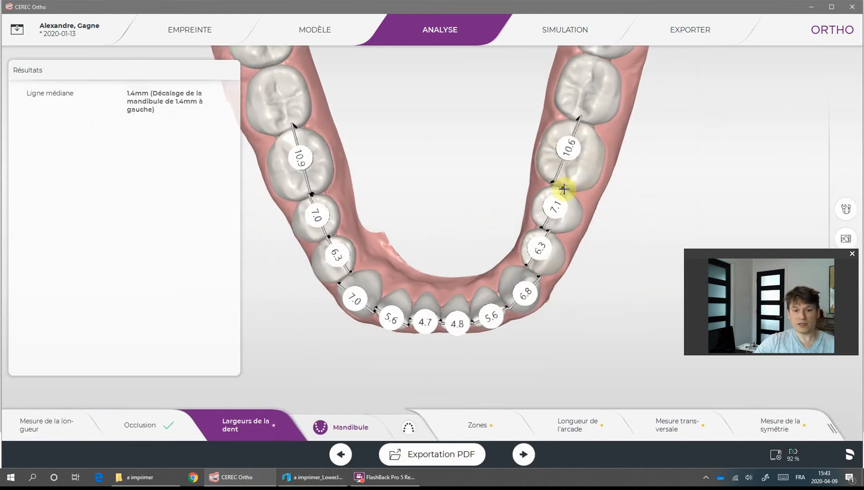
drag(556, 184, 563, 190)
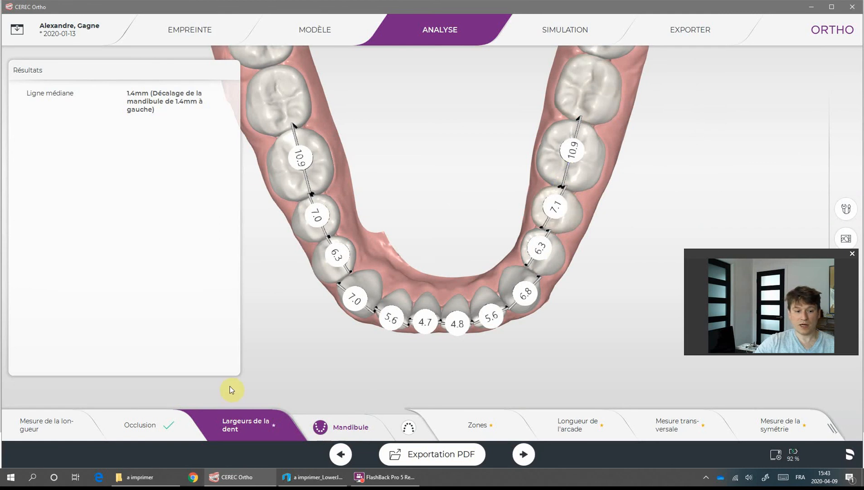
click(297, 138)
drag(294, 128, 289, 130)
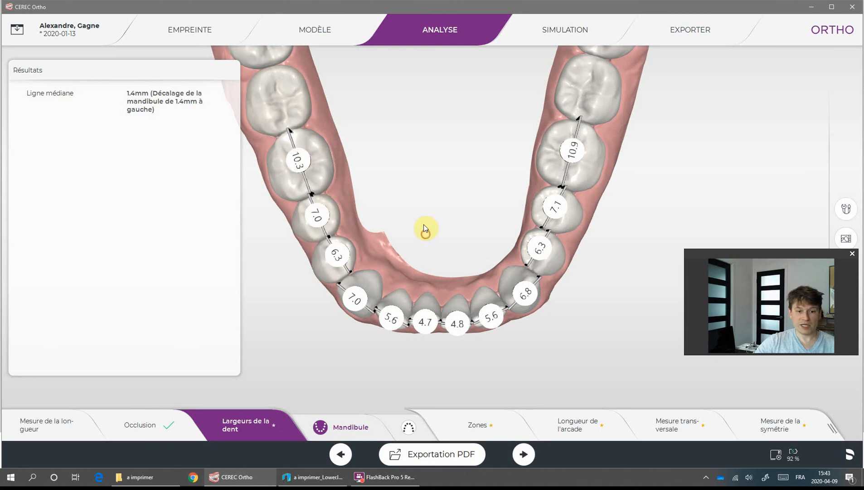
mouse_move(425, 231)
mouse_down()
mouse_move(435, 171)
mouse_move(429, 223)
mouse_up()
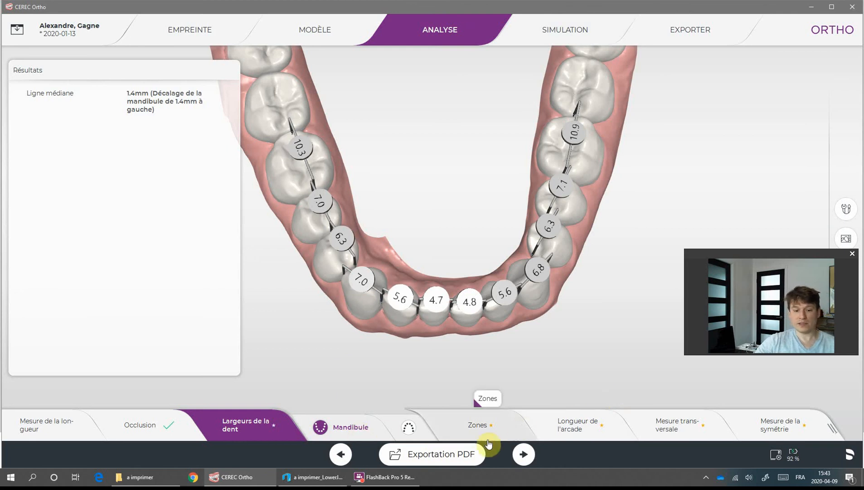
Review the mandibular zones, arch length and transverse measurements, ending with the arch symmetry measurement.
click(476, 433)
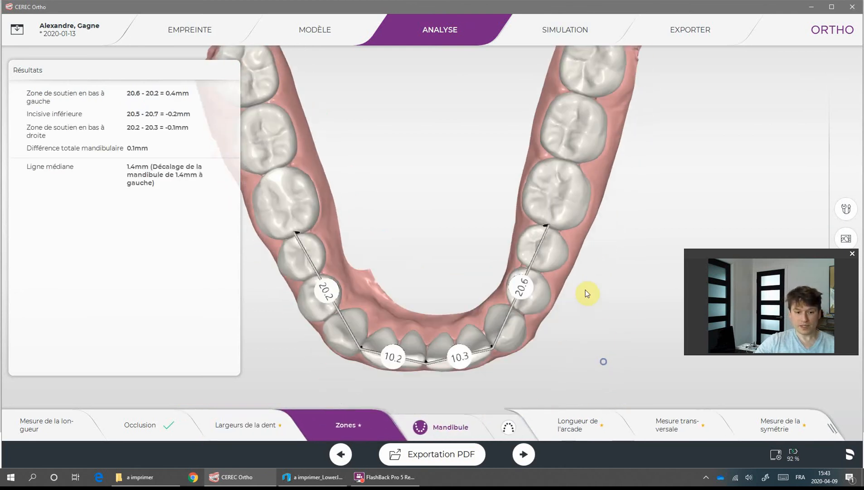
click(600, 425)
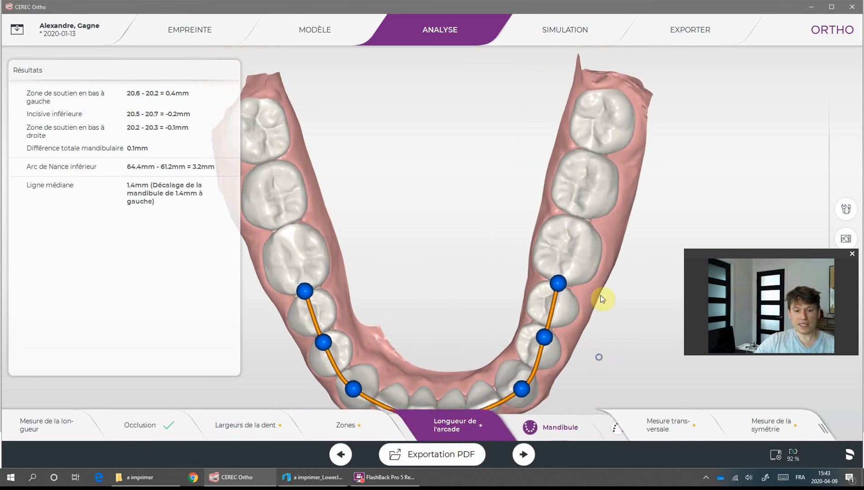
click(676, 426)
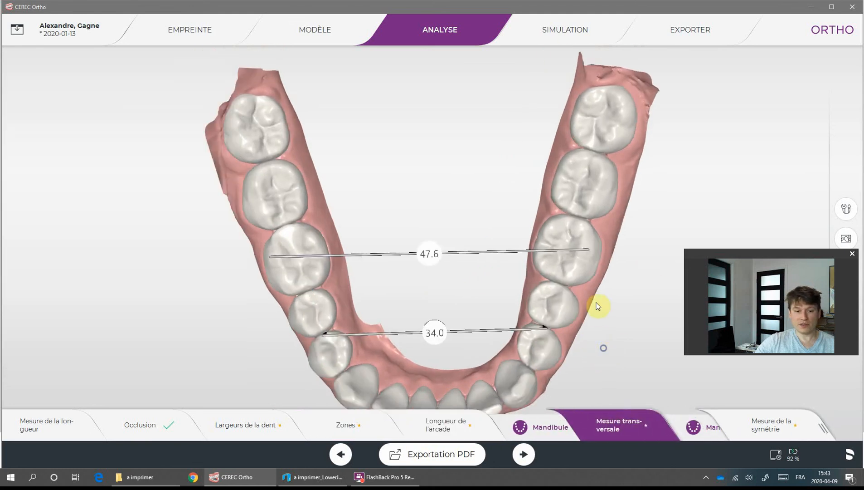
click(761, 424)
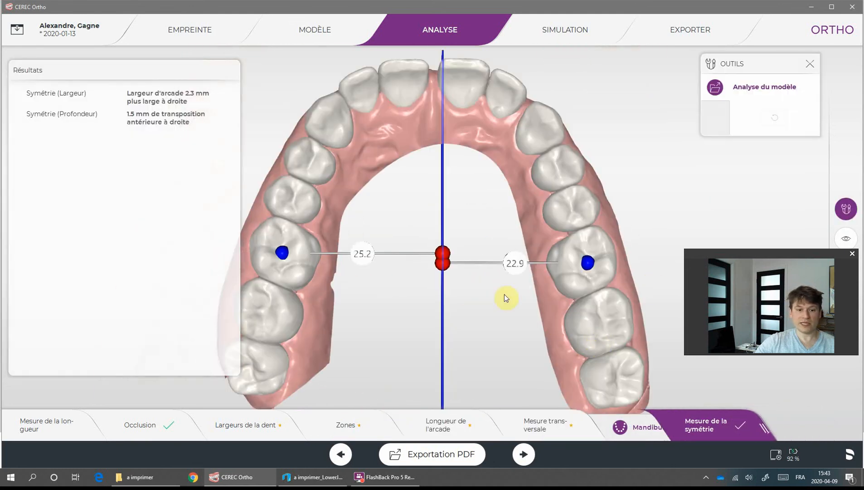